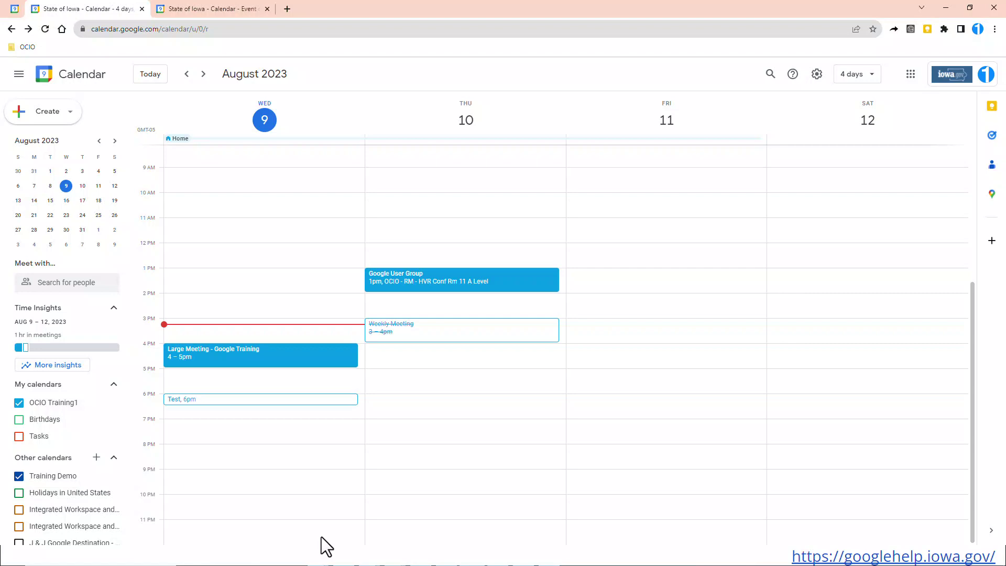
# Open the video call options of the "Large Meeting - Google Training" event for editing and turn on Host management.
pyautogui.click(286, 354)
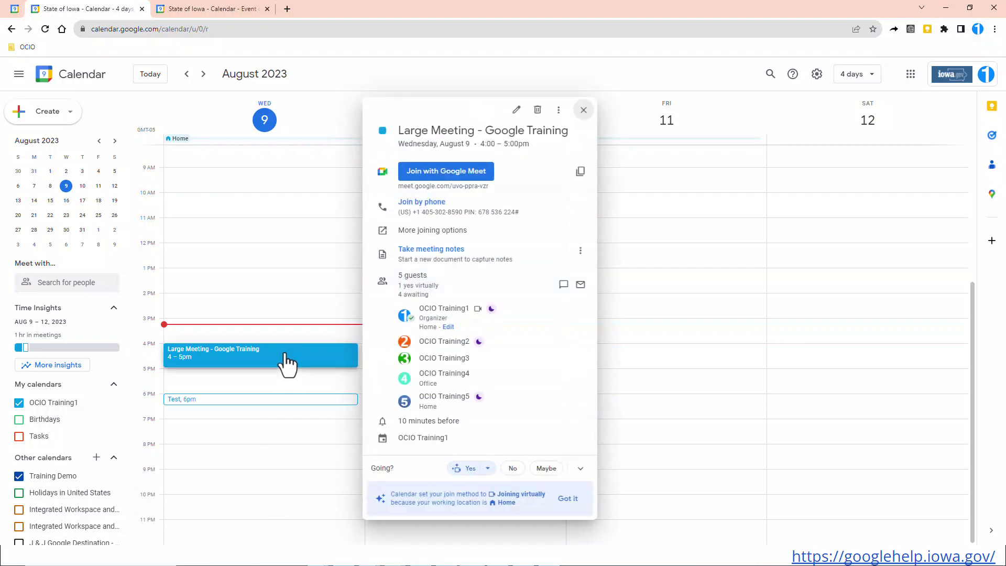
pyautogui.click(516, 109)
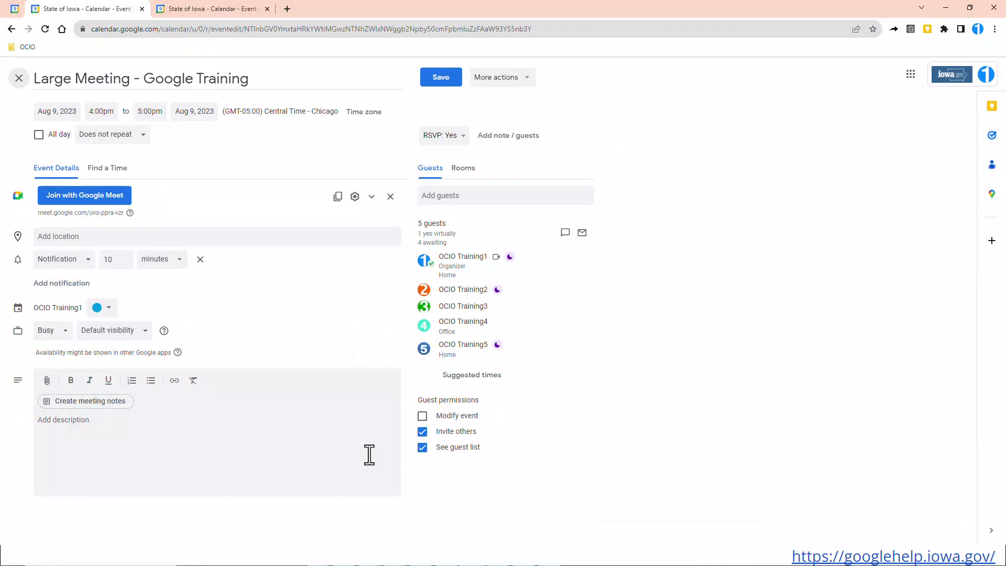
pyautogui.click(355, 198)
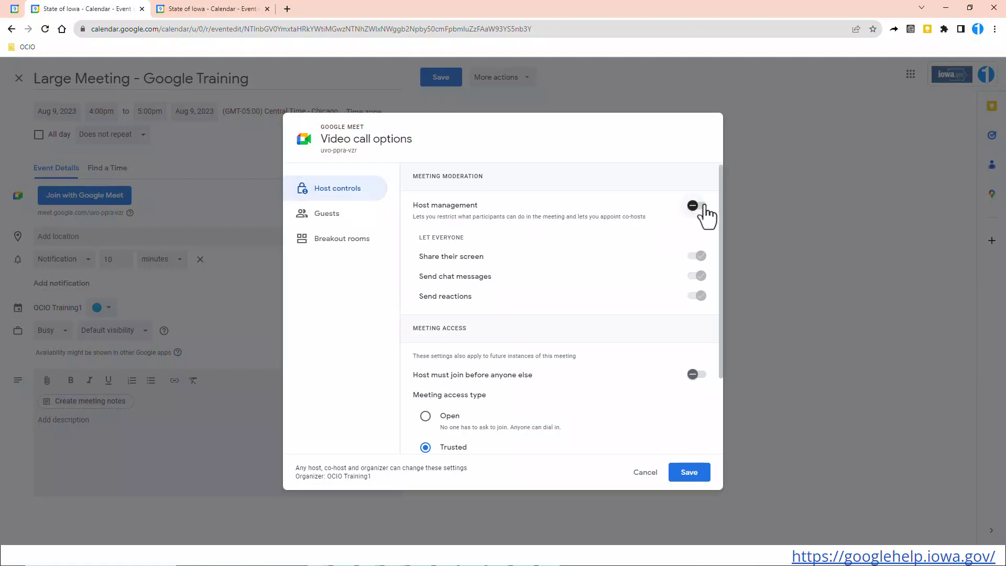
pyautogui.click(703, 207)
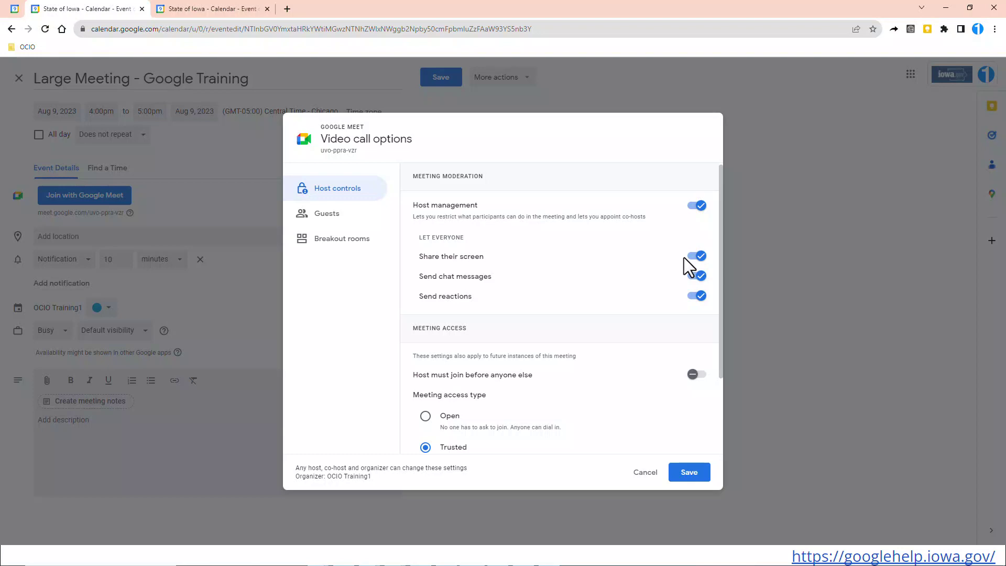
# Add OCIO Training2 as a co-host in the guest roles of the video call.
pyautogui.click(324, 215)
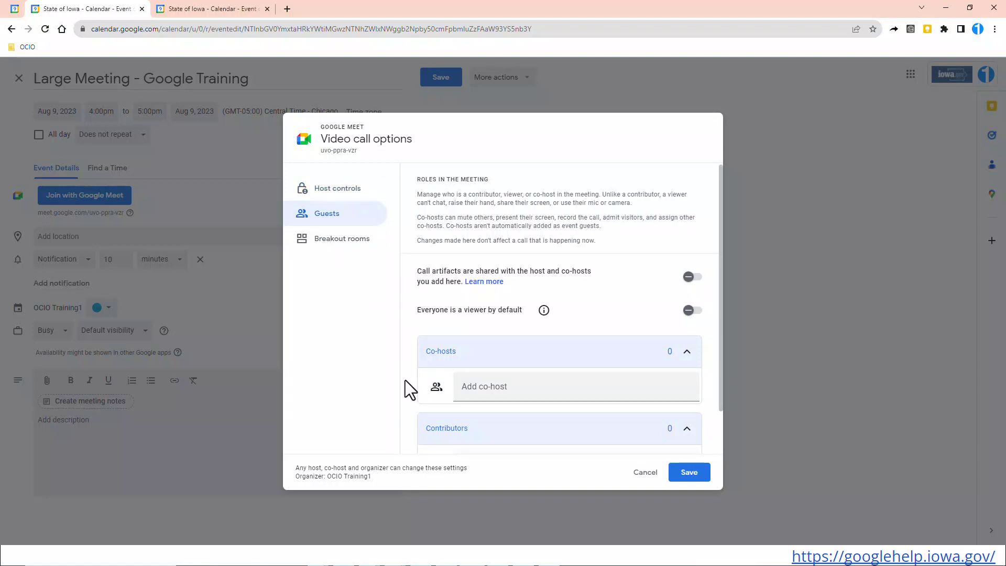
pyautogui.scroll(-1, 472, 367)
pyautogui.click(488, 343)
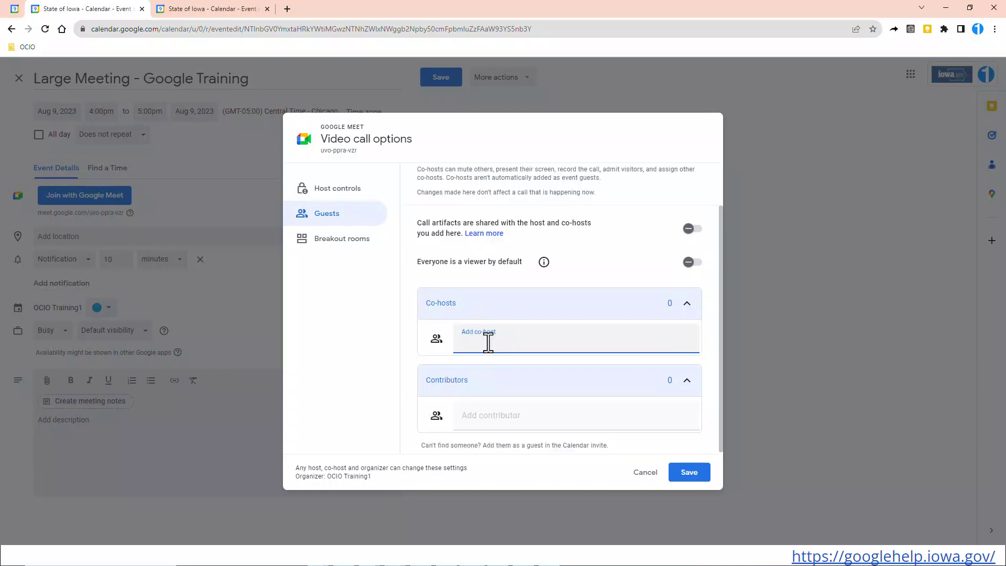
pyautogui.write('ocio.tr')
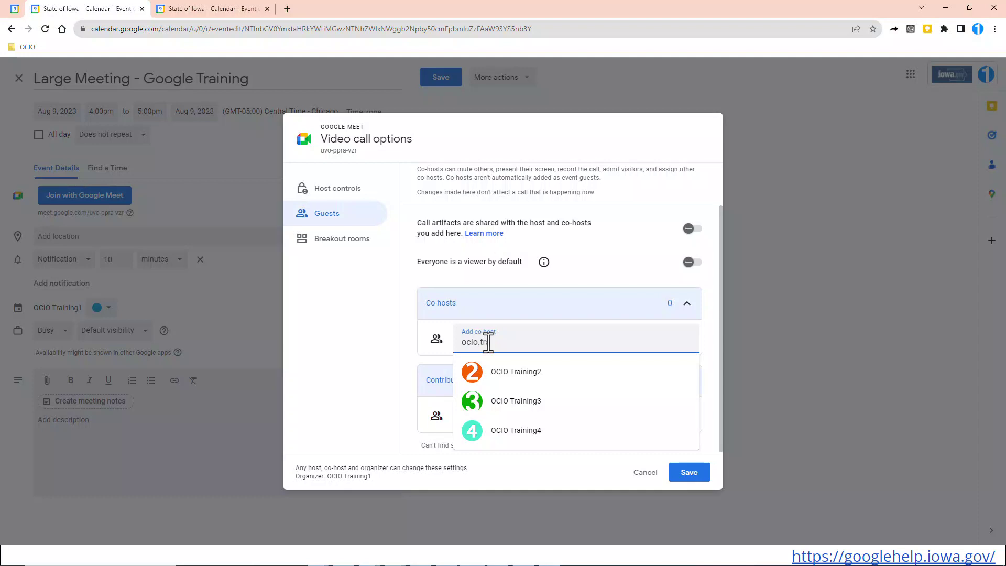
pyautogui.write('ain')
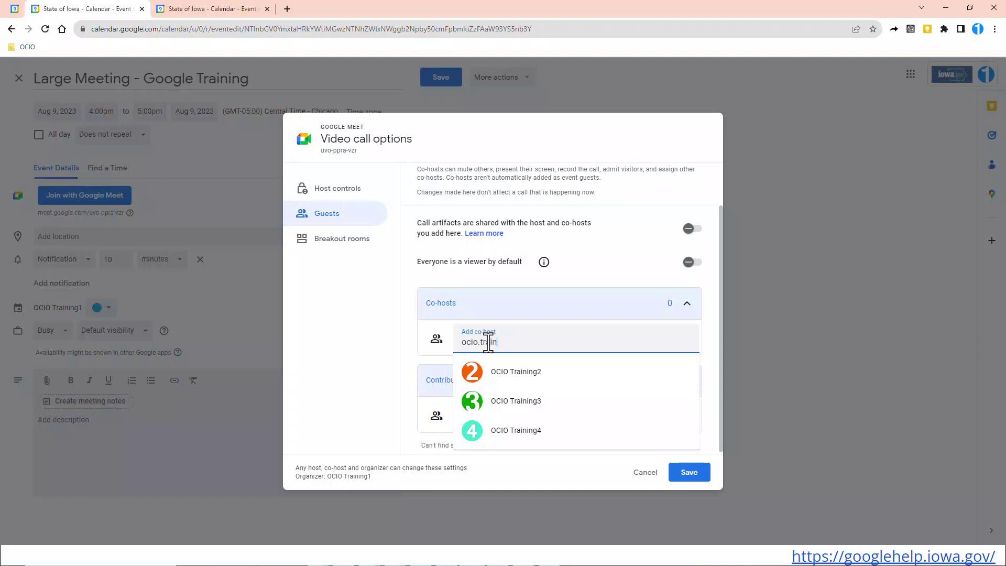
pyautogui.click(511, 373)
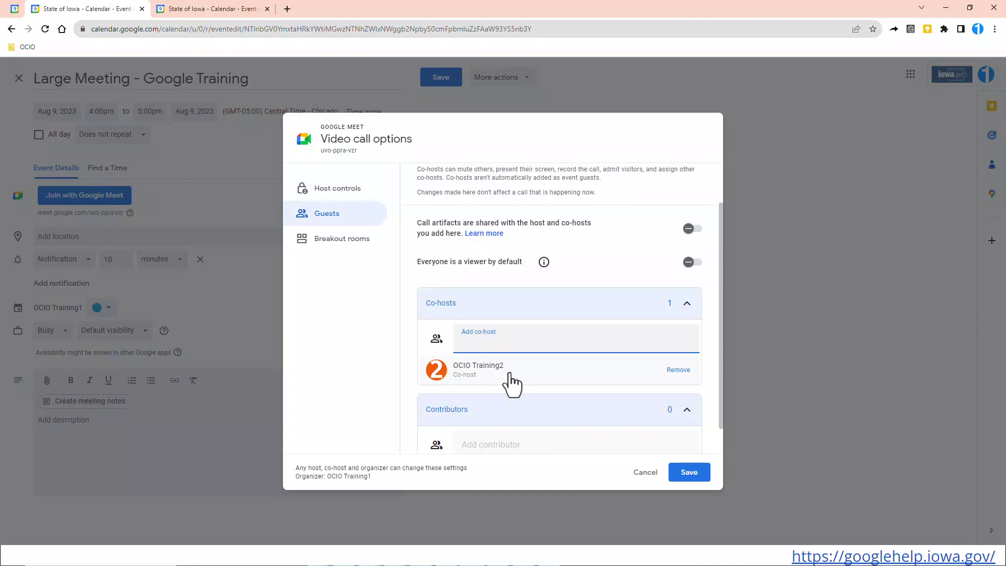
# Make everyone in the meeting a viewer by default.
pyautogui.scroll(-1, 506, 371)
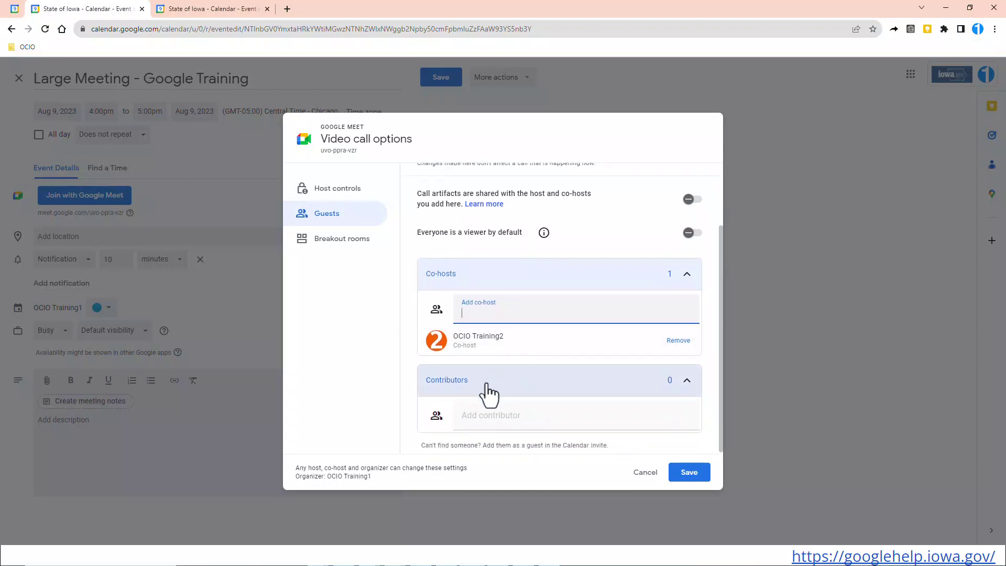
pyautogui.click(470, 417)
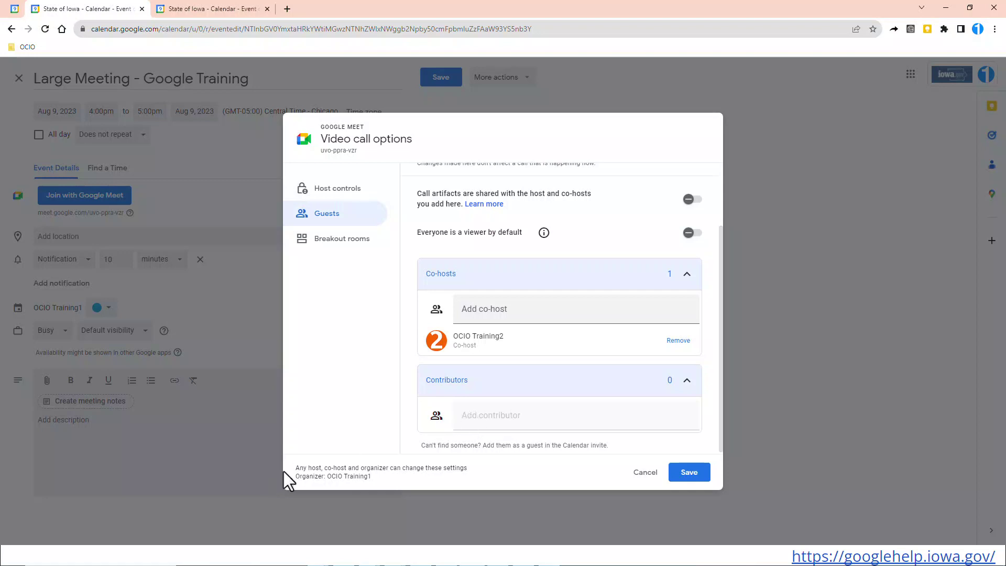
pyautogui.click(696, 237)
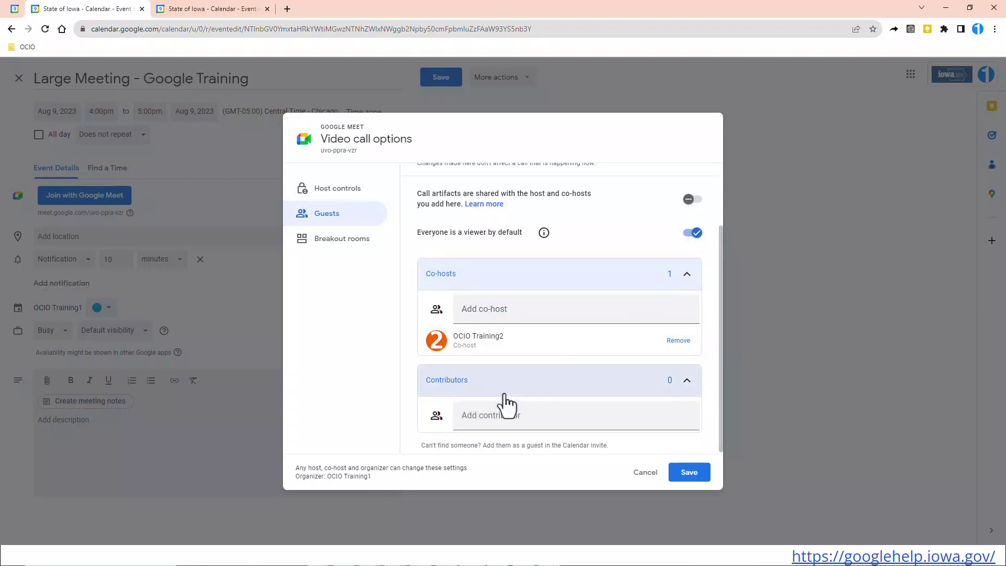
# Add OCIO Training3 as a contributor, and save both the video call options and the event.
pyautogui.click(490, 416)
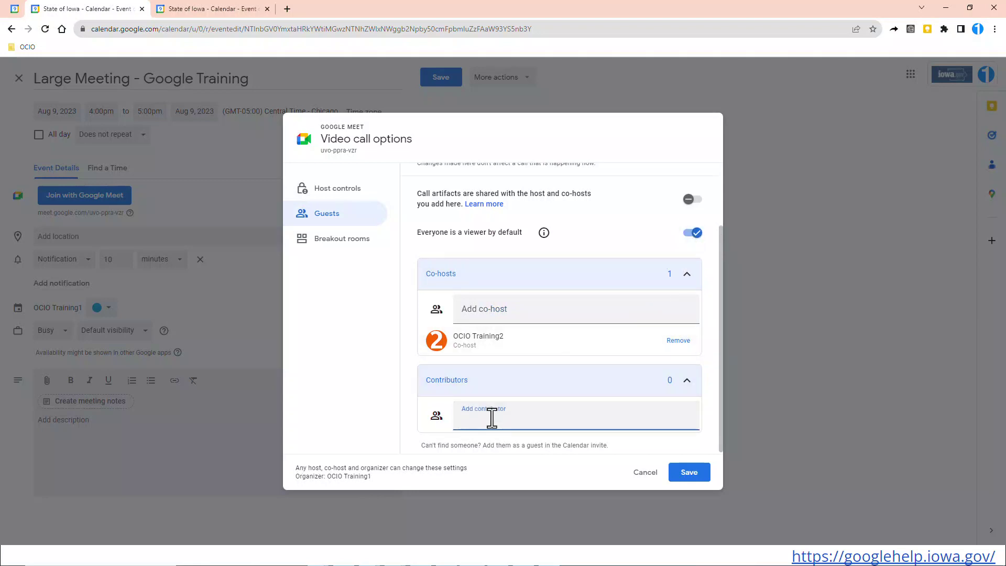
pyautogui.write('Ocio')
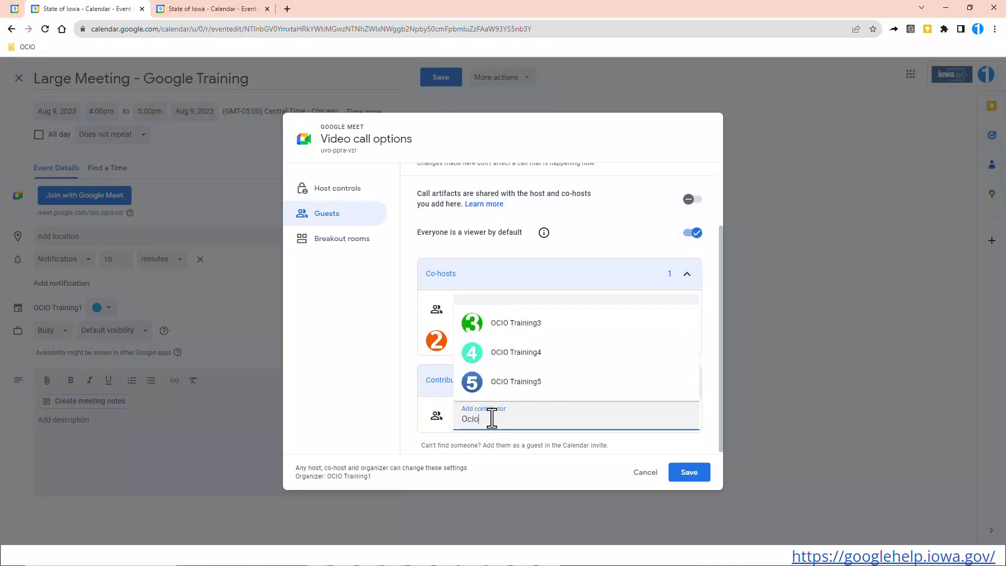
pyautogui.write('.training')
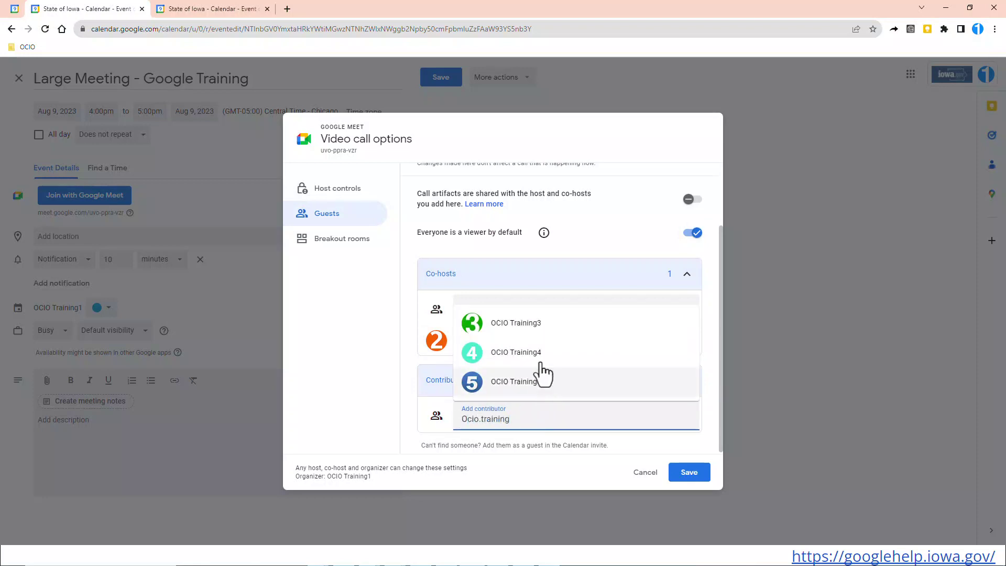
pyautogui.click(530, 323)
pyautogui.scroll(-1, 556, 361)
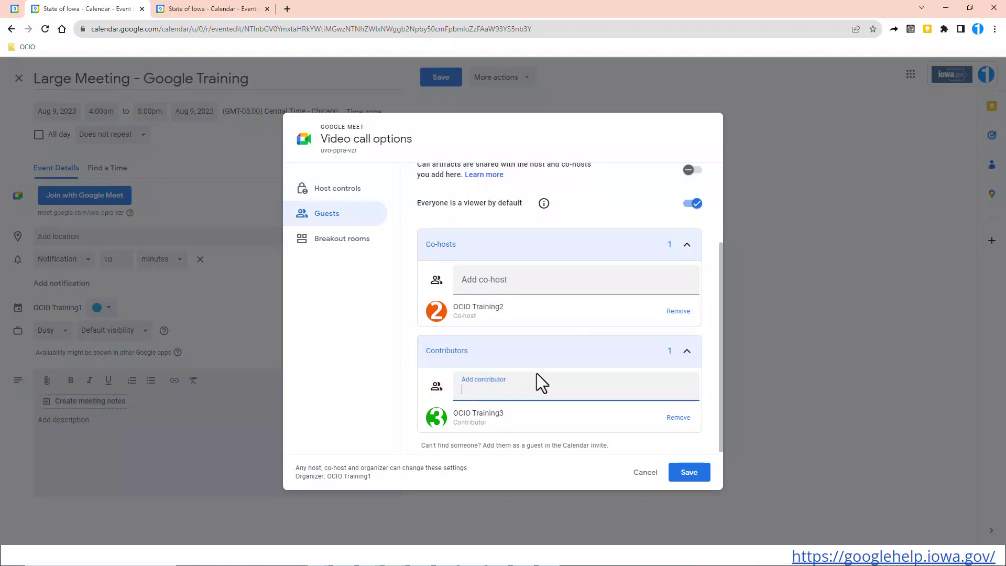
pyautogui.click(689, 473)
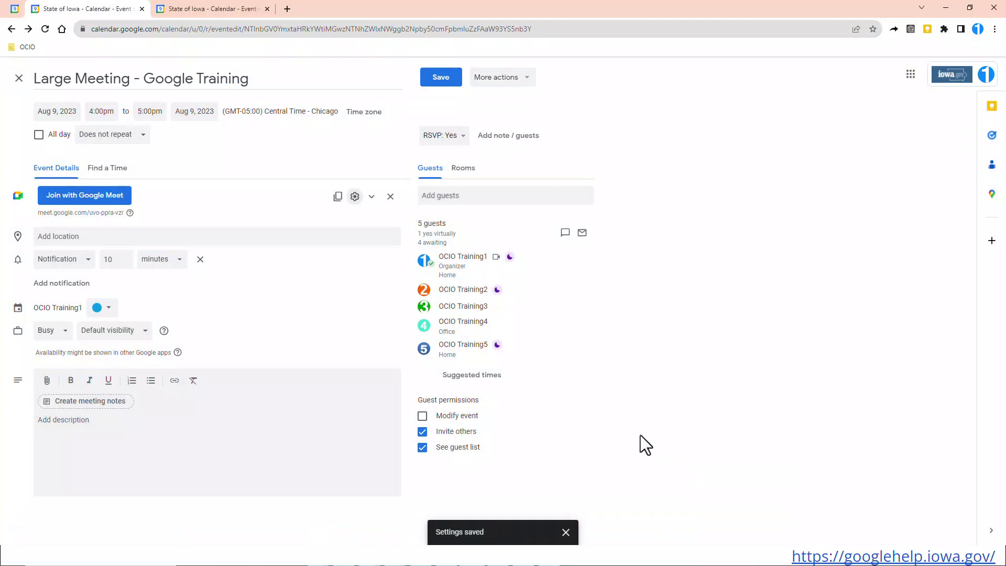
pyautogui.click(440, 78)
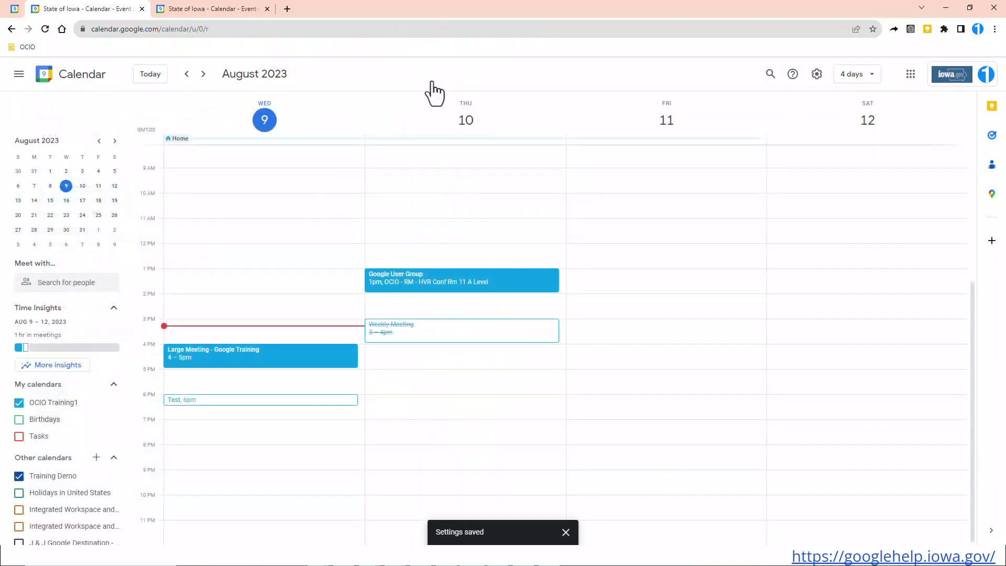
# Join the "Large Meeting - Google Training" call from the calendar event, and open the host controls in co-host OCIO Training2's maximized window.
pyautogui.click(231, 362)
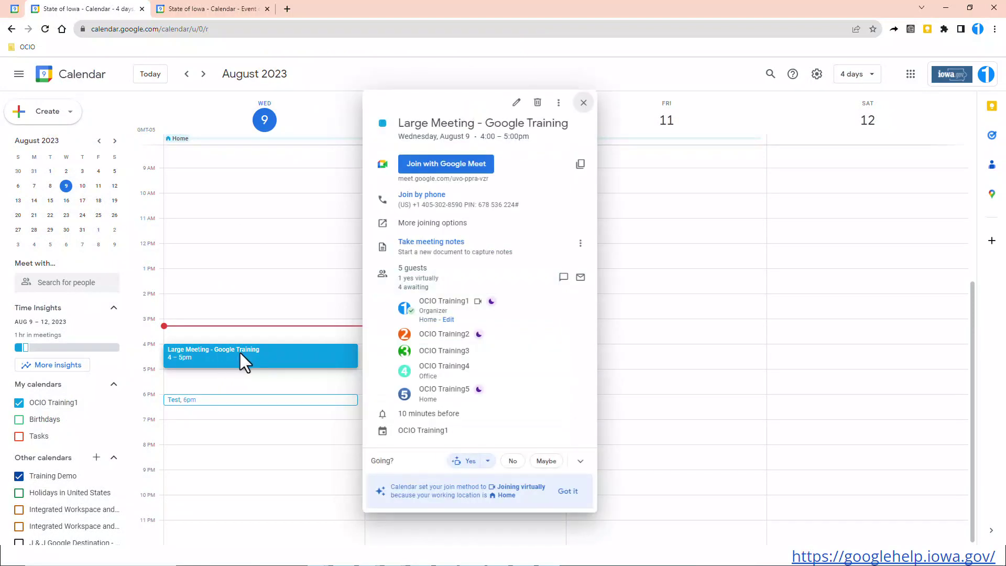
pyautogui.click(422, 174)
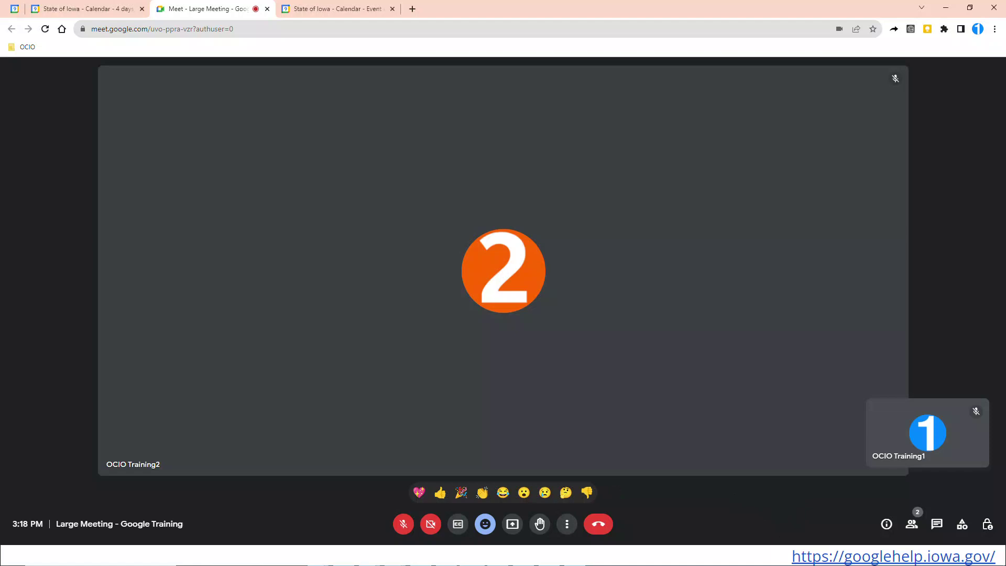
pyautogui.moveTo(1005, 68); pyautogui.dragTo(492, 69)
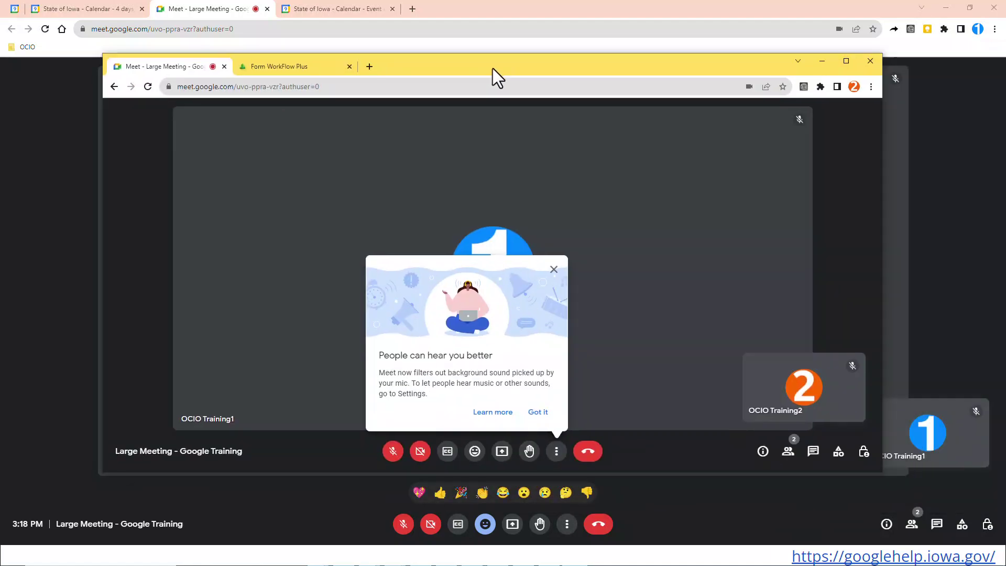
pyautogui.click(845, 61)
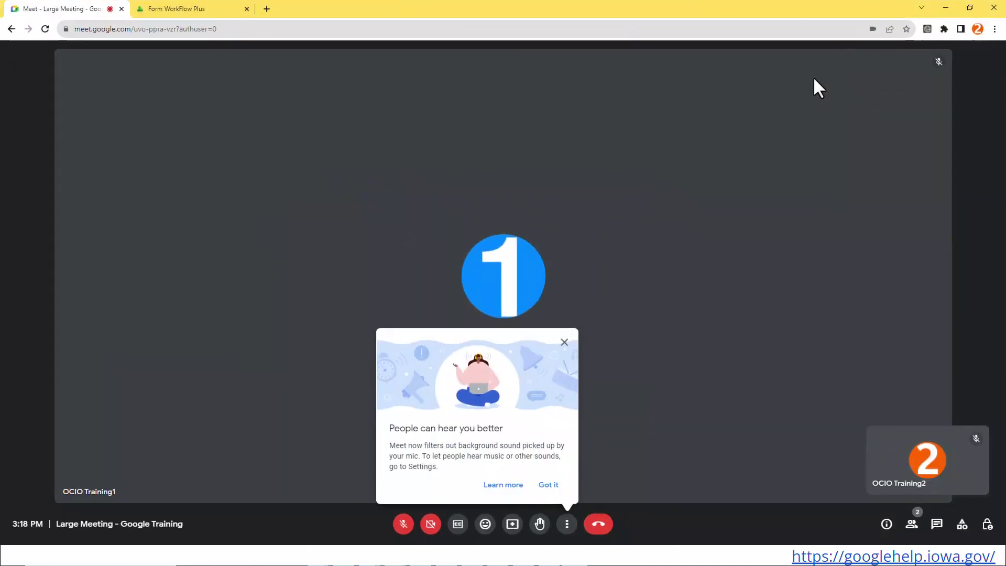
pyautogui.click(987, 524)
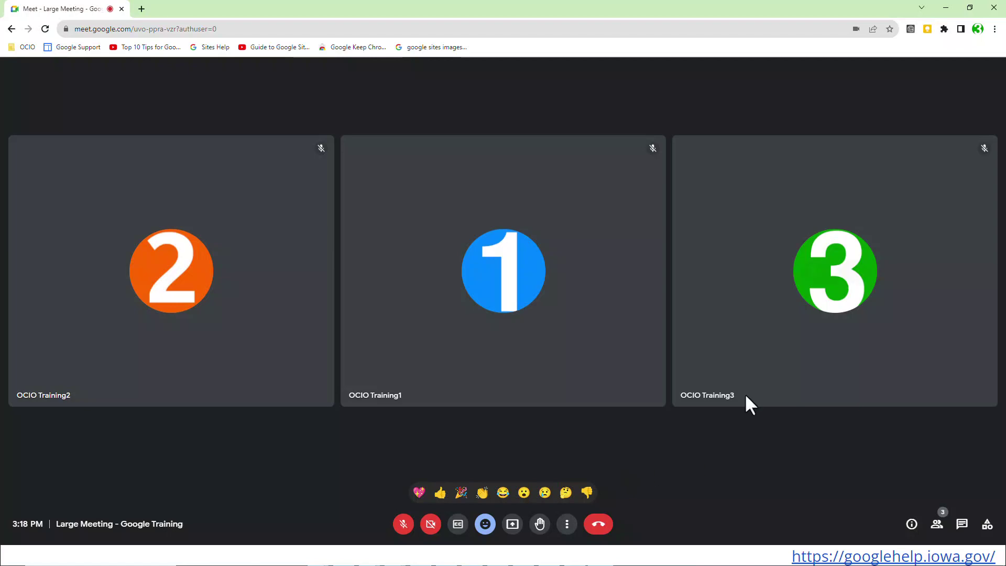
# As contributor OCIO Training3, look through the activities, in-call messages and further call options, and send a clapping-hands reaction.
pyautogui.click(987, 525)
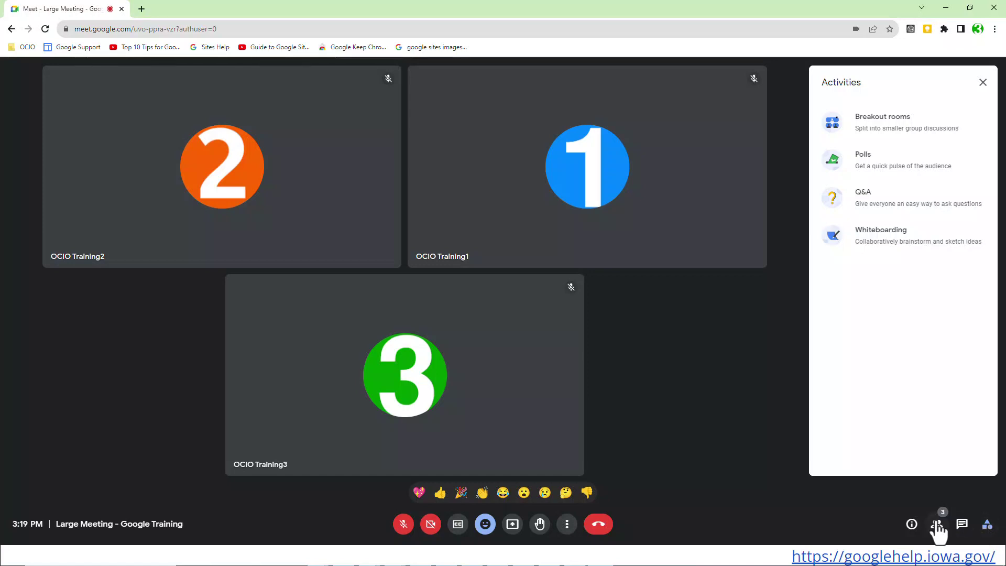
pyautogui.click(962, 523)
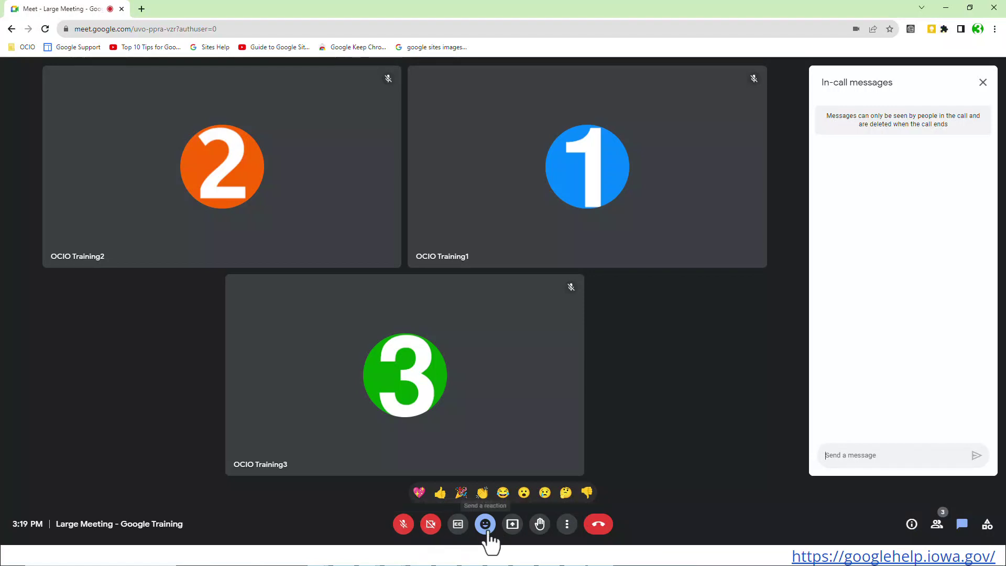
pyautogui.click(482, 493)
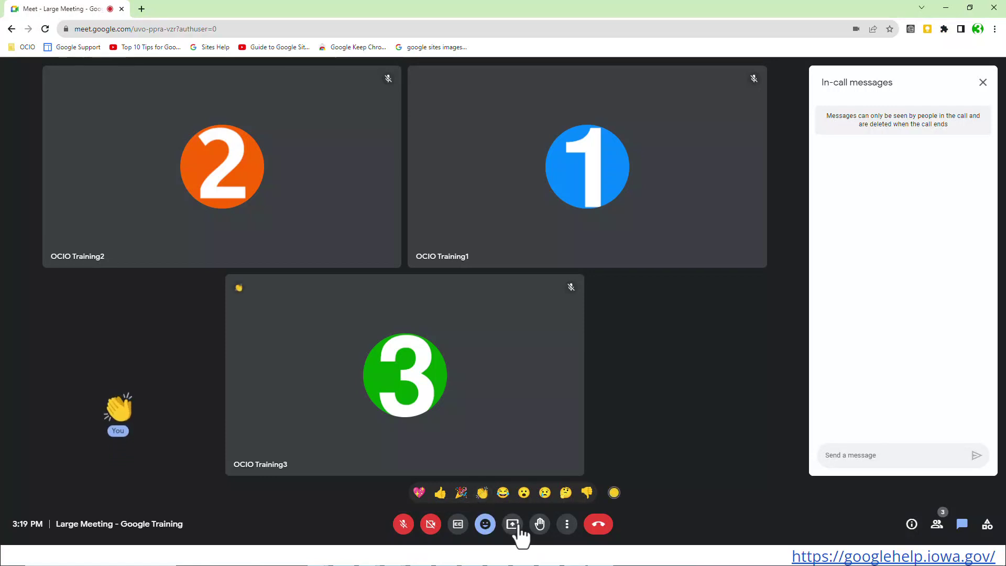
pyautogui.click(567, 526)
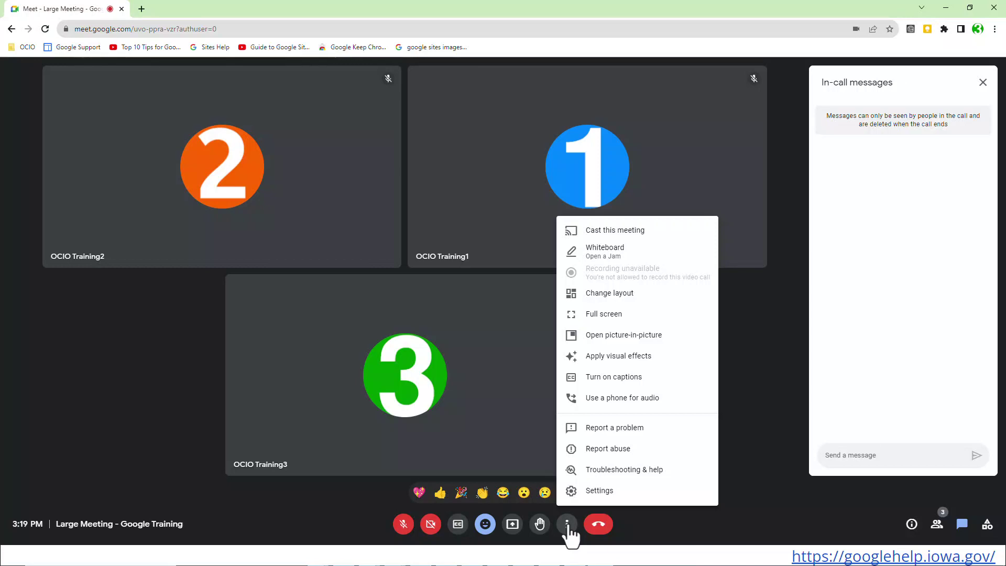
# Switch to OCIO Training4's view-only meeting window, open the in-call messages, and raise a hand.
pyautogui.hotkey('alt', 'Tab')
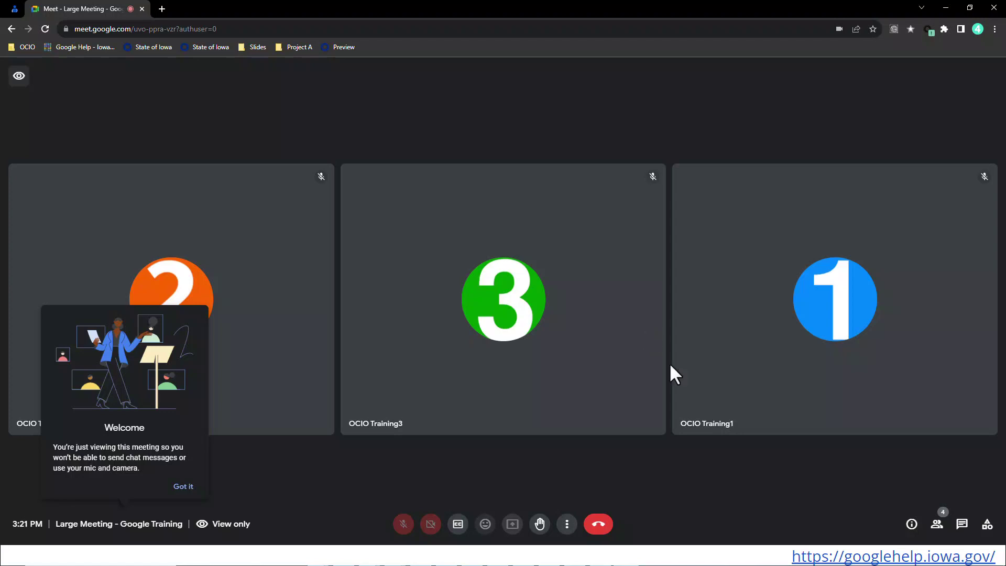
pyautogui.click(962, 524)
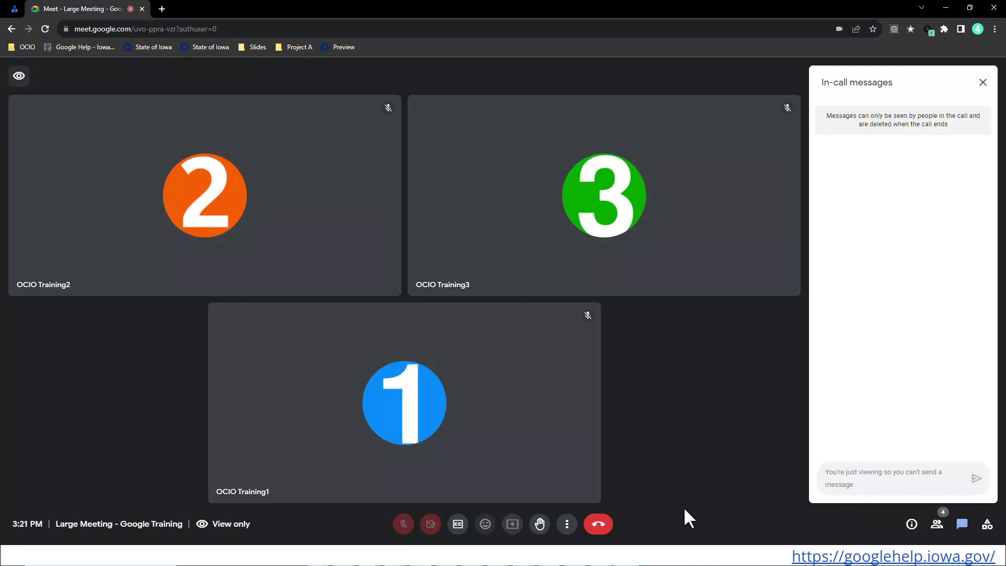
pyautogui.click(539, 525)
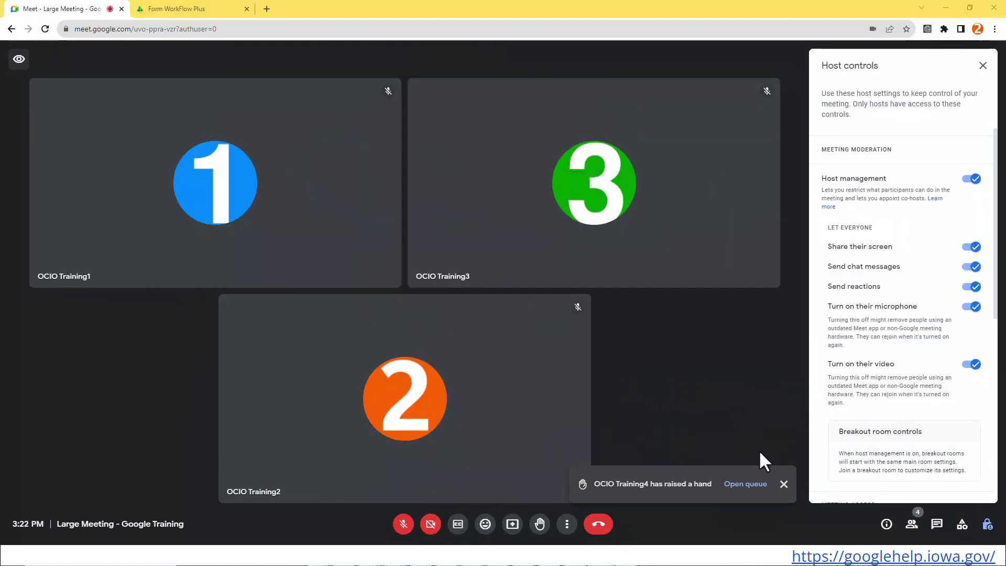
# As co-host OCIO Training2, open the raised-hand queue and invite OCIO Training4 to be a contributor, accepting the invitation in that viewer's window.
pyautogui.click(753, 488)
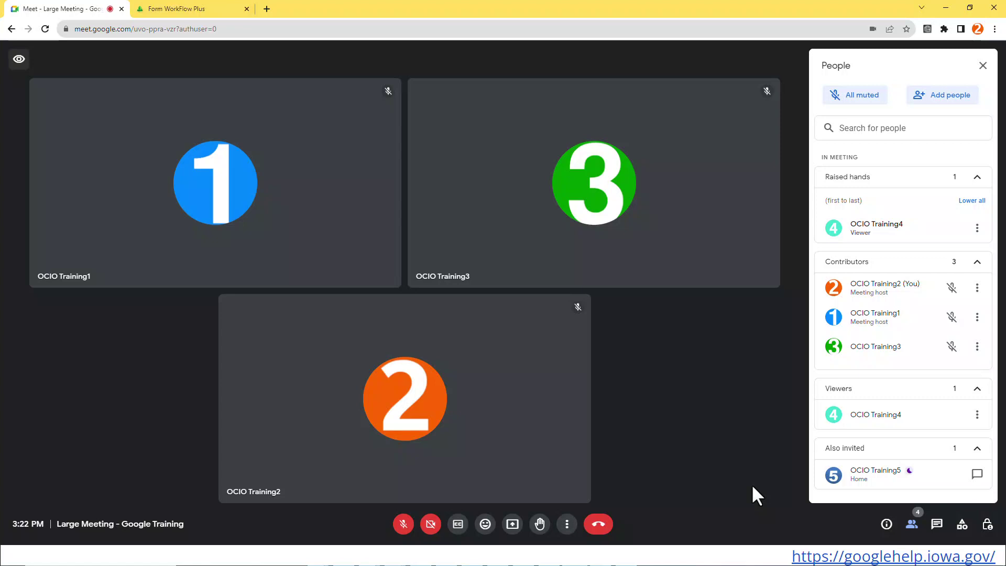
pyautogui.click(977, 419)
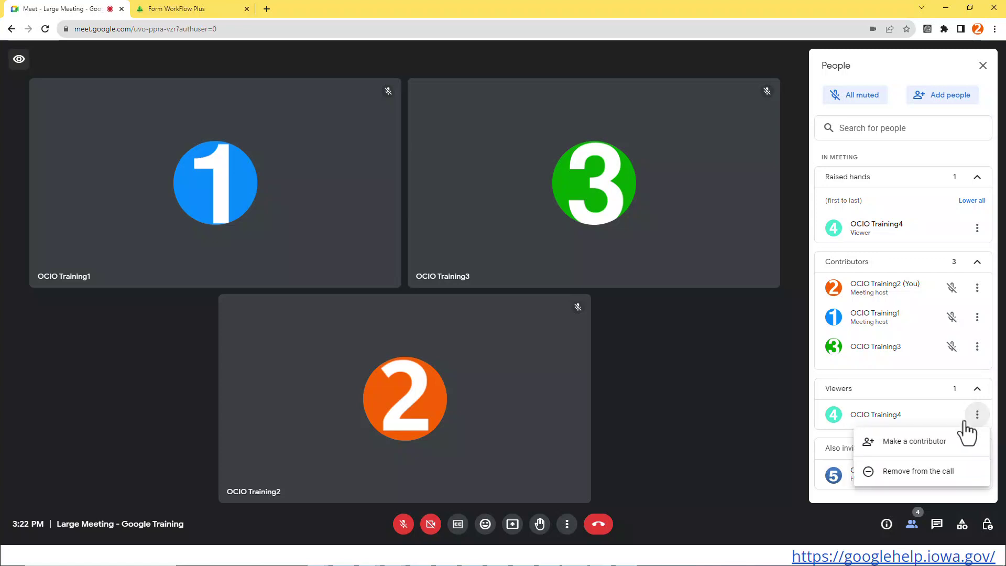
pyautogui.click(929, 443)
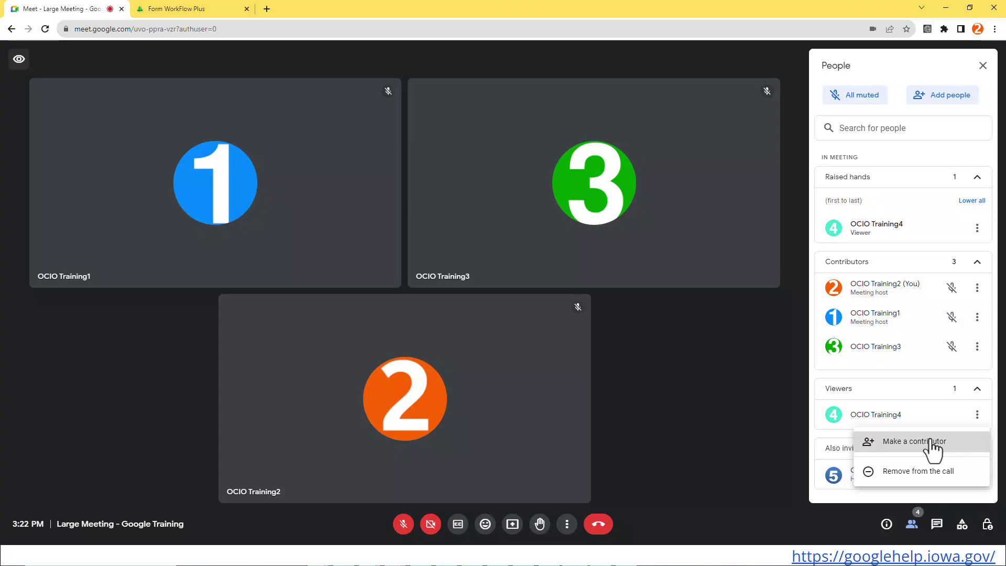
pyautogui.click(932, 445)
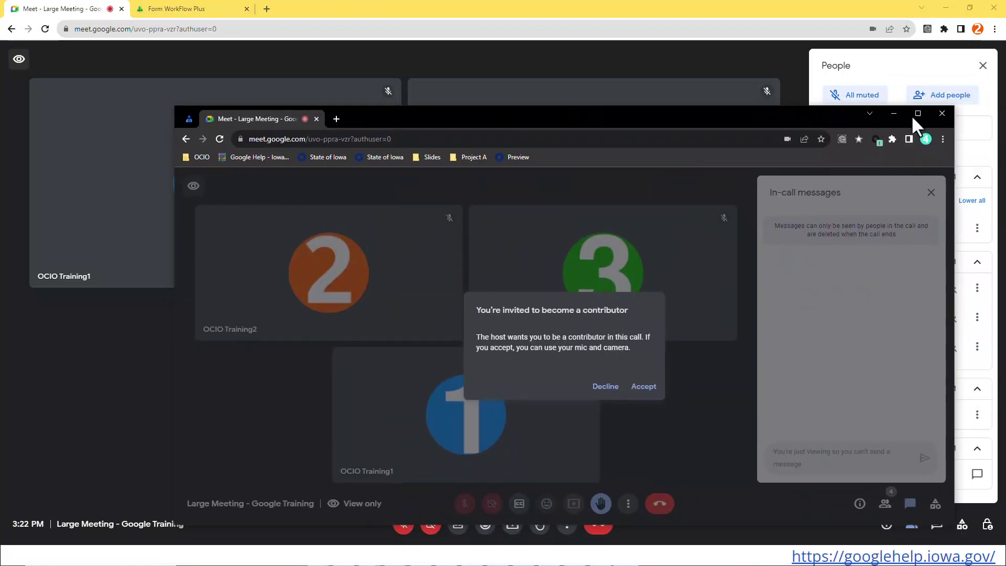
pyautogui.click(915, 112)
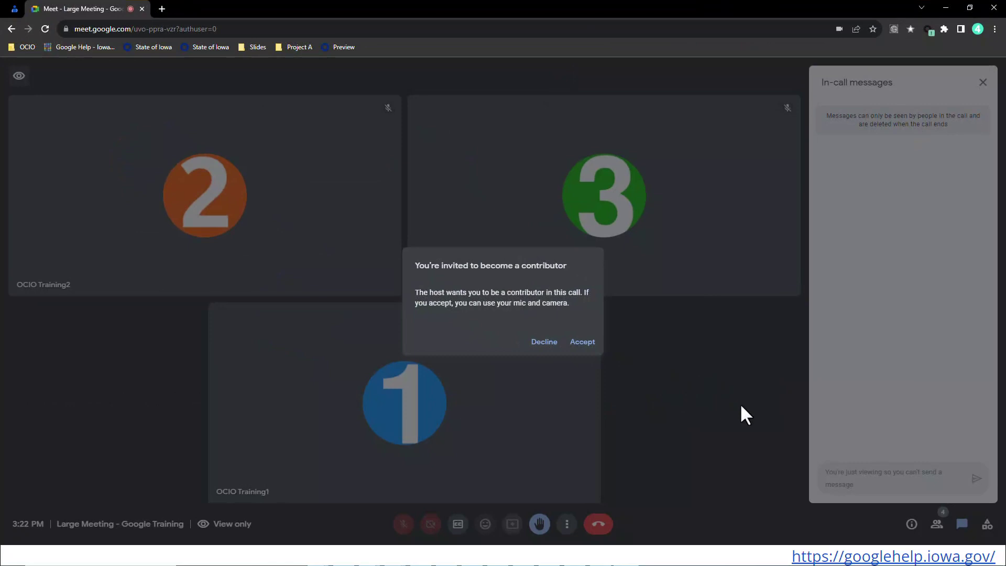
pyautogui.click(582, 342)
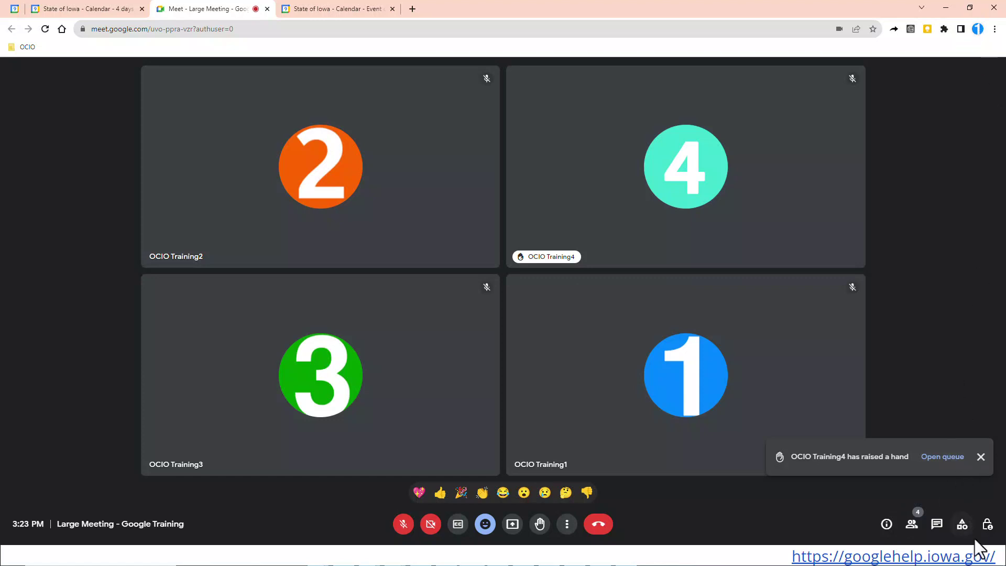
# In organizer OCIO Training1's window, review the host controls for moderation, access and activities, and view the list of people in the meeting.
pyautogui.click(987, 525)
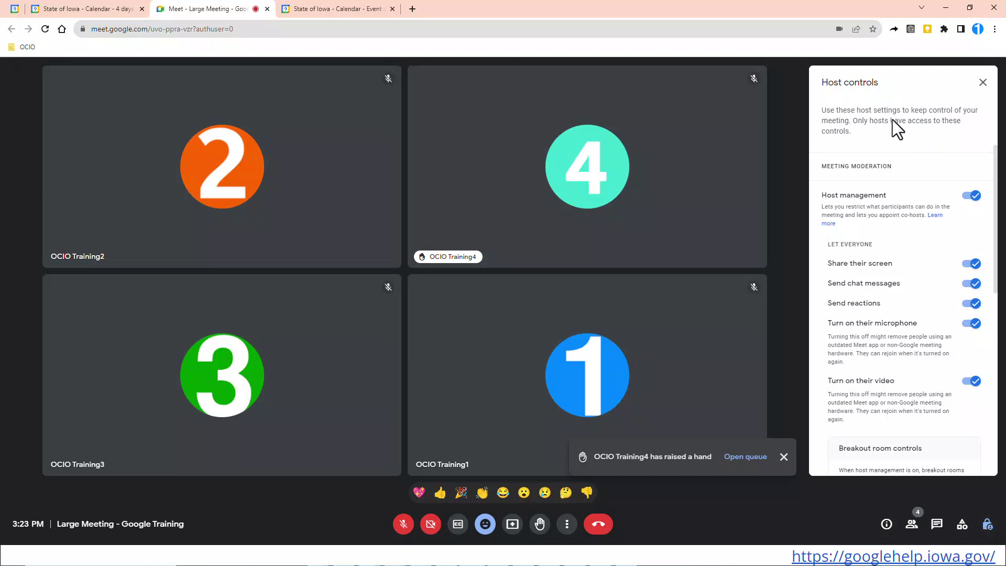
pyautogui.scroll(-7, 874, 228)
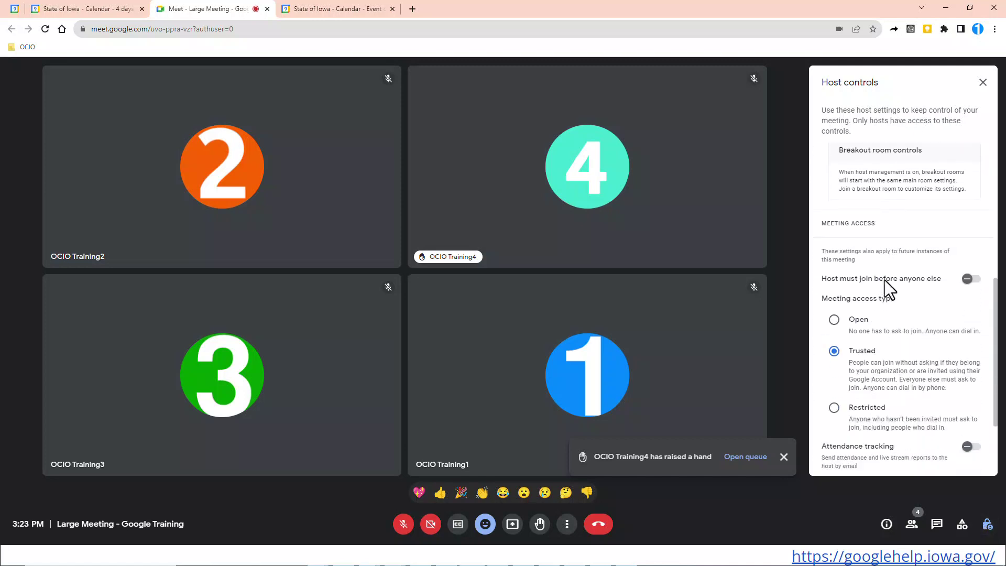
pyautogui.scroll(-1, 889, 298)
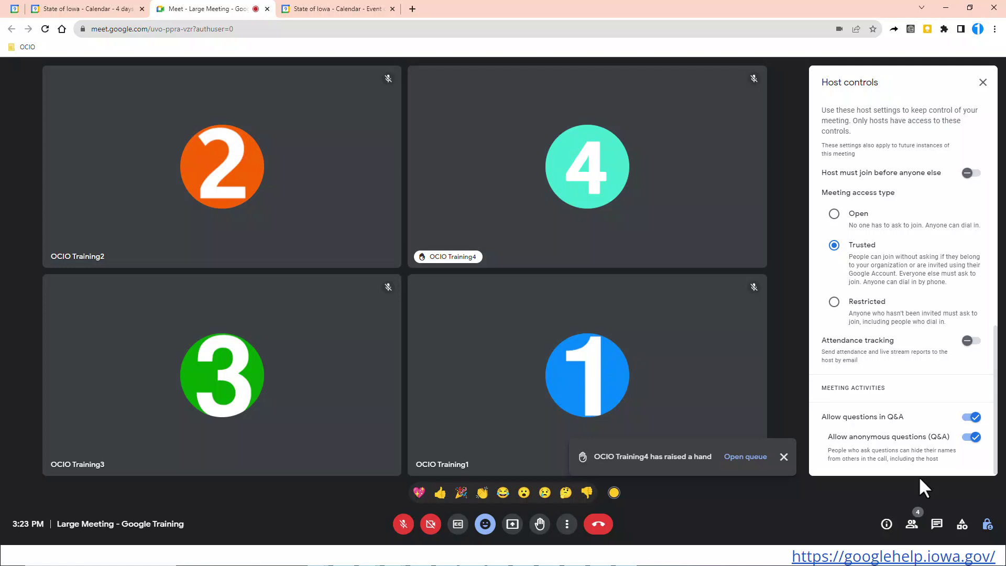
pyautogui.click(911, 524)
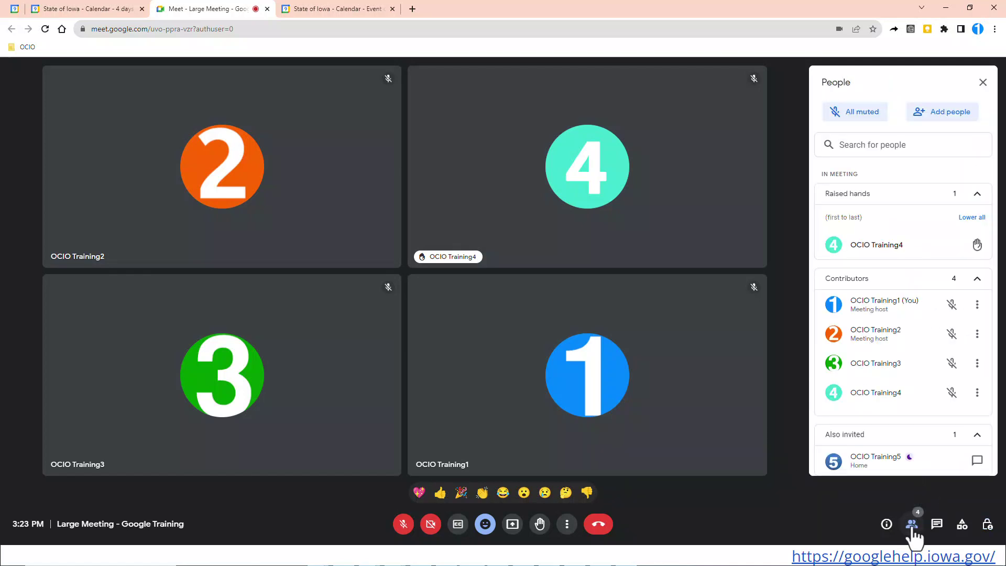